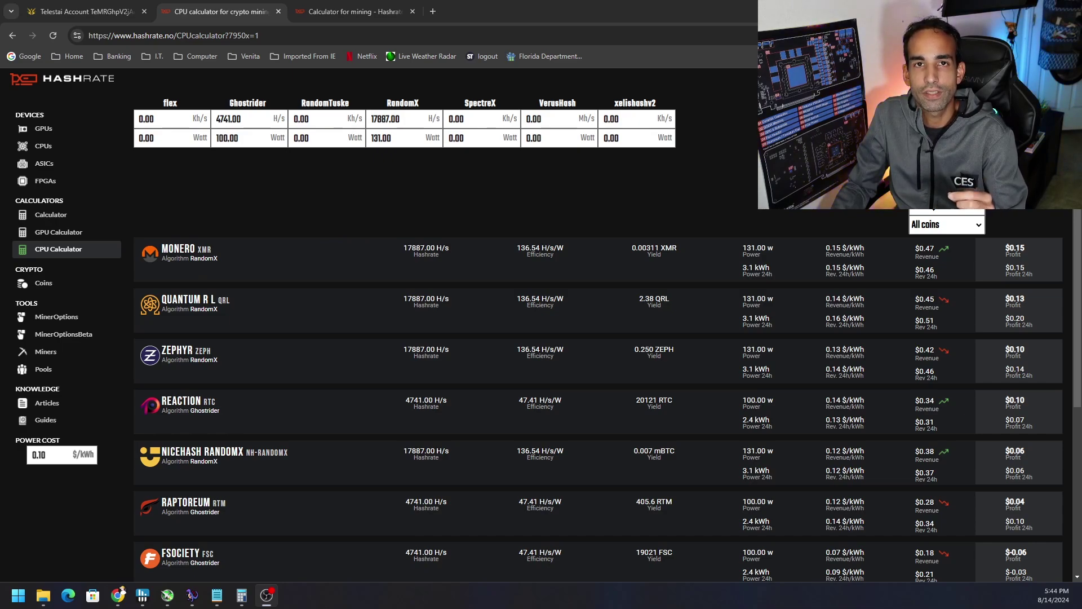
scroll(592, 338, down, 1)
scroll(592, 339, up, 1)
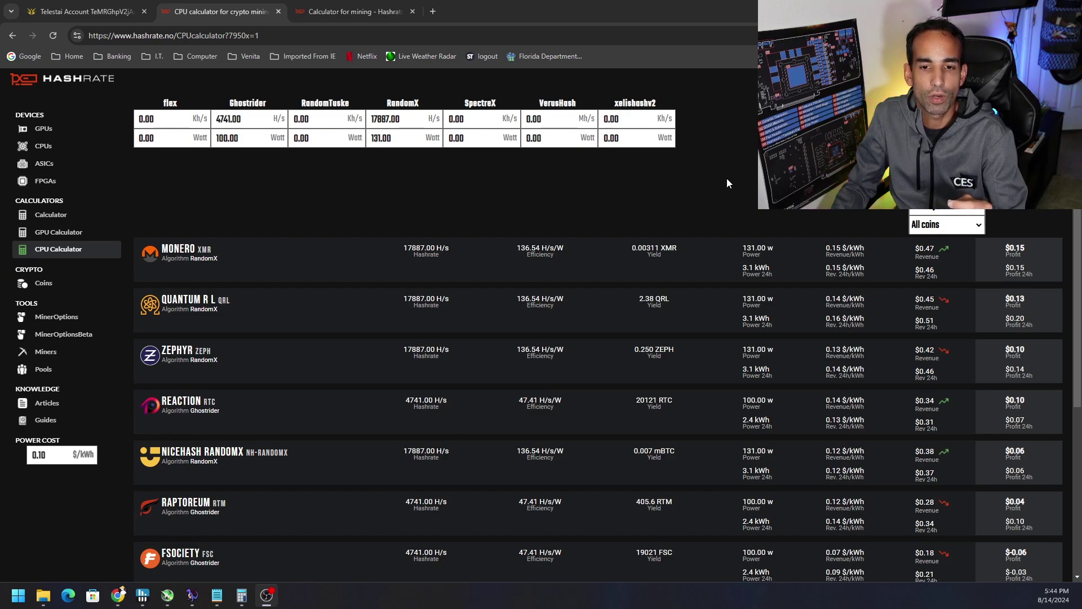
Switch to the general mining calculator tab showing RandomX results for FSC, QRL, RTM, SAL, XMR and ZEPH.
click(327, 7)
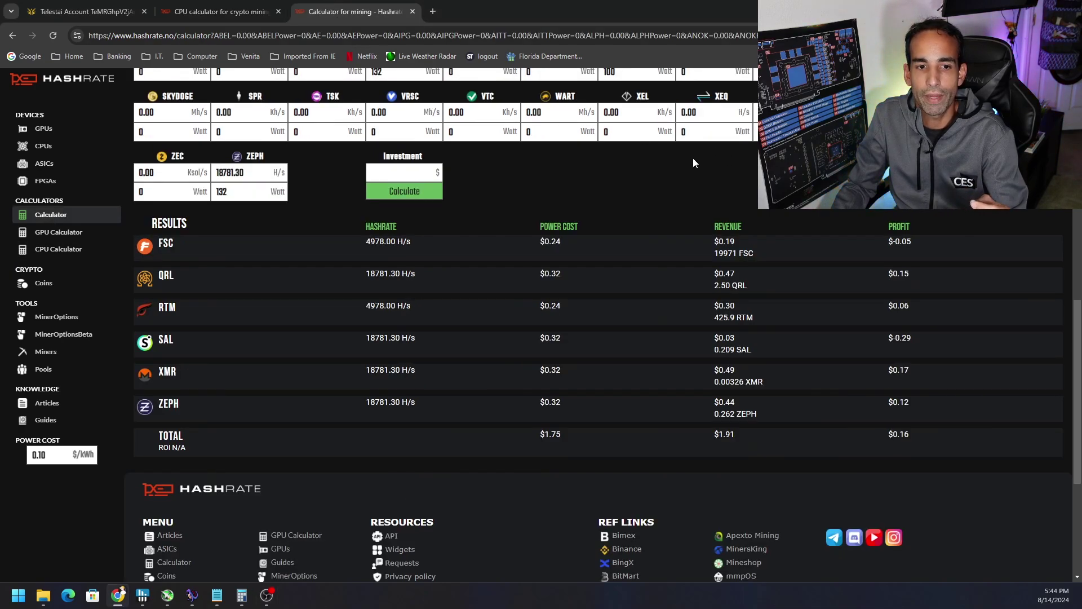